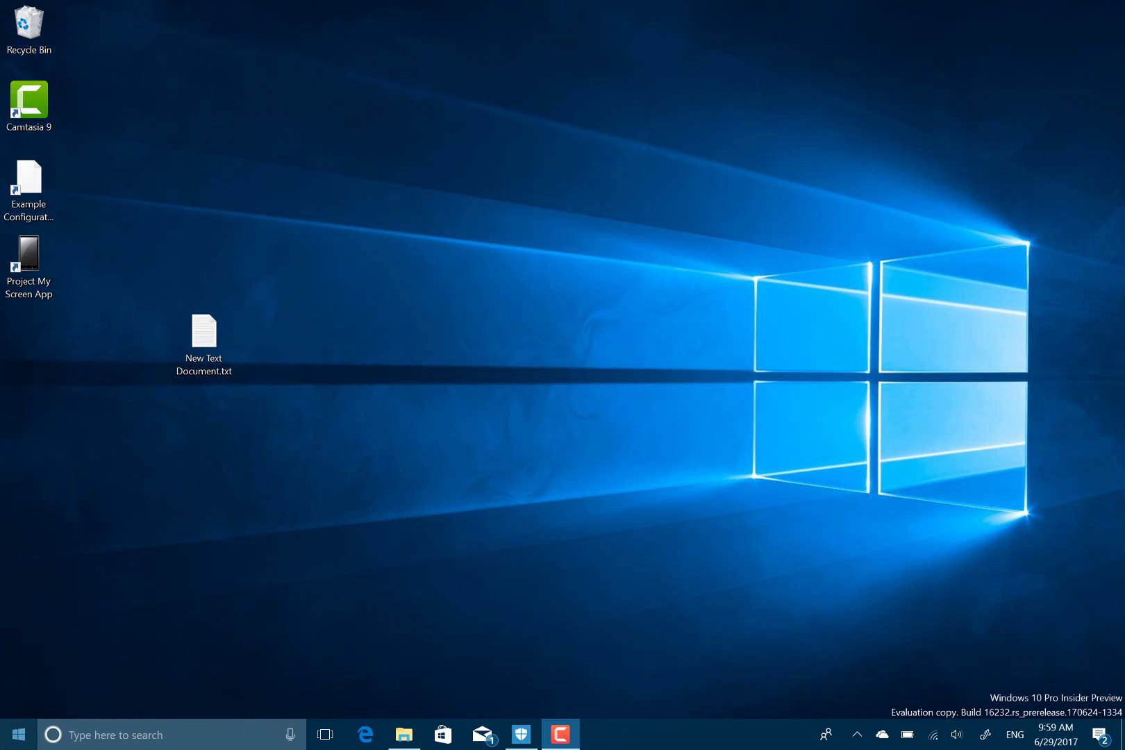
Step: View the Windows Update status under Update & Security in Windows Settings, then minimise the window
{"action": "left_click", "coordinate": [19, 734]}
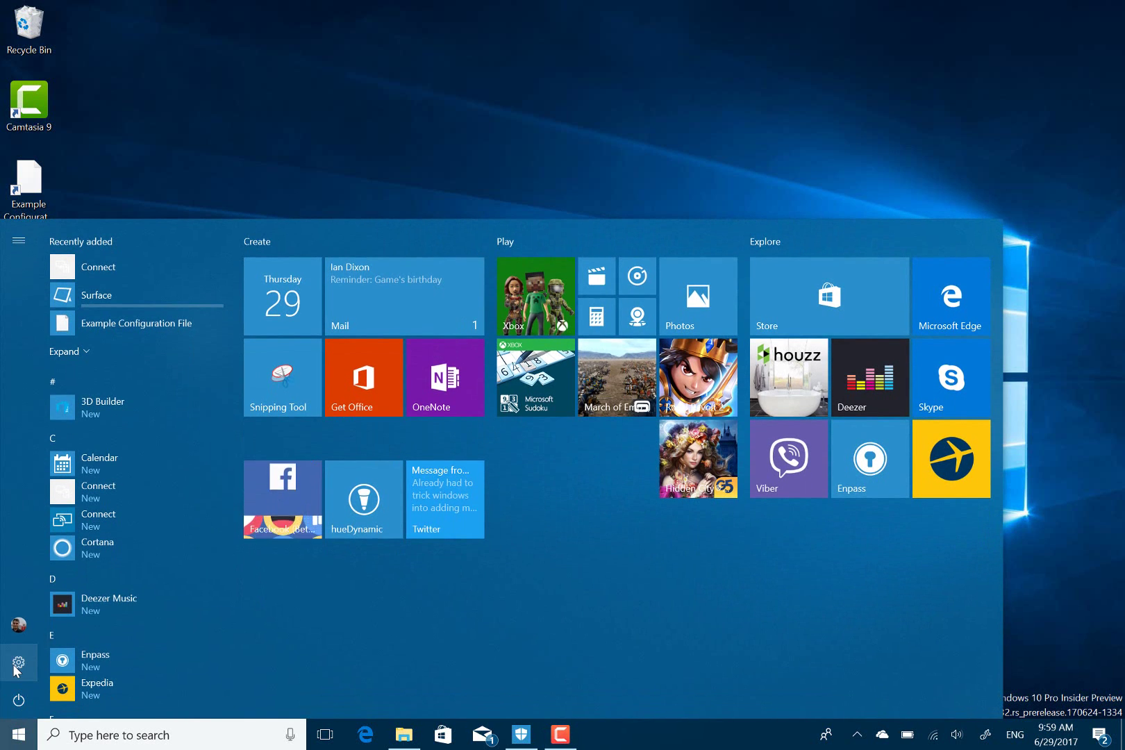
{"action": "left_click", "coordinate": [17, 666]}
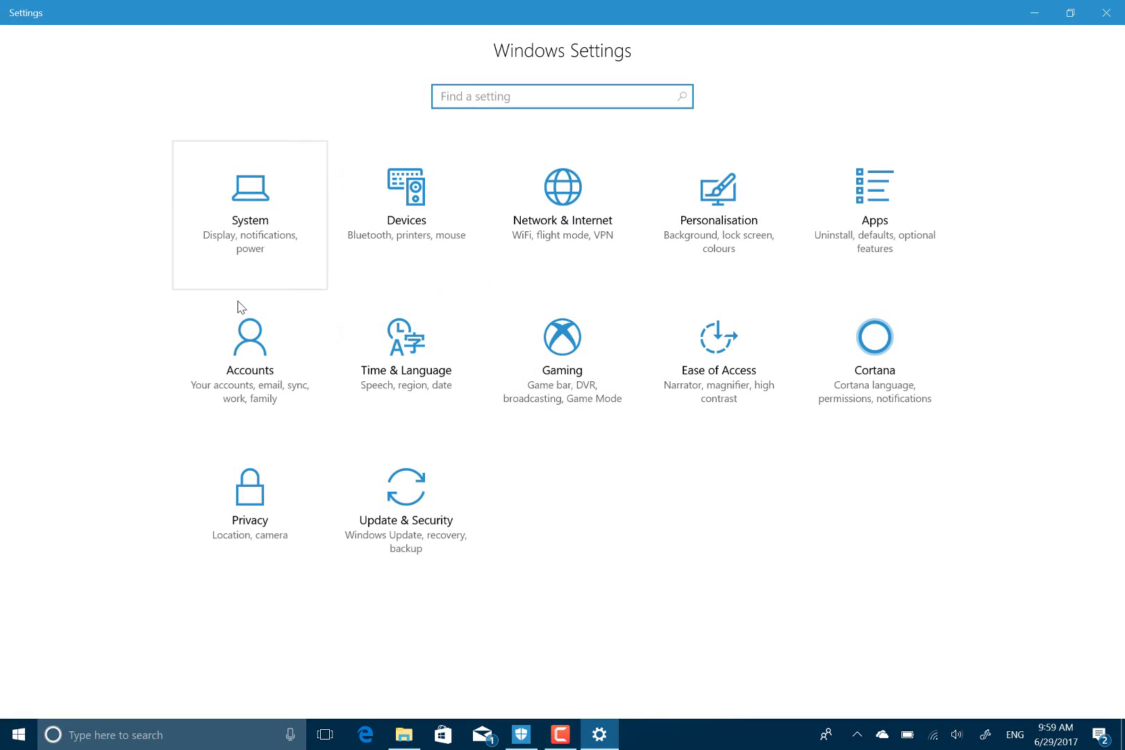
{"action": "left_click", "coordinate": [450, 560]}
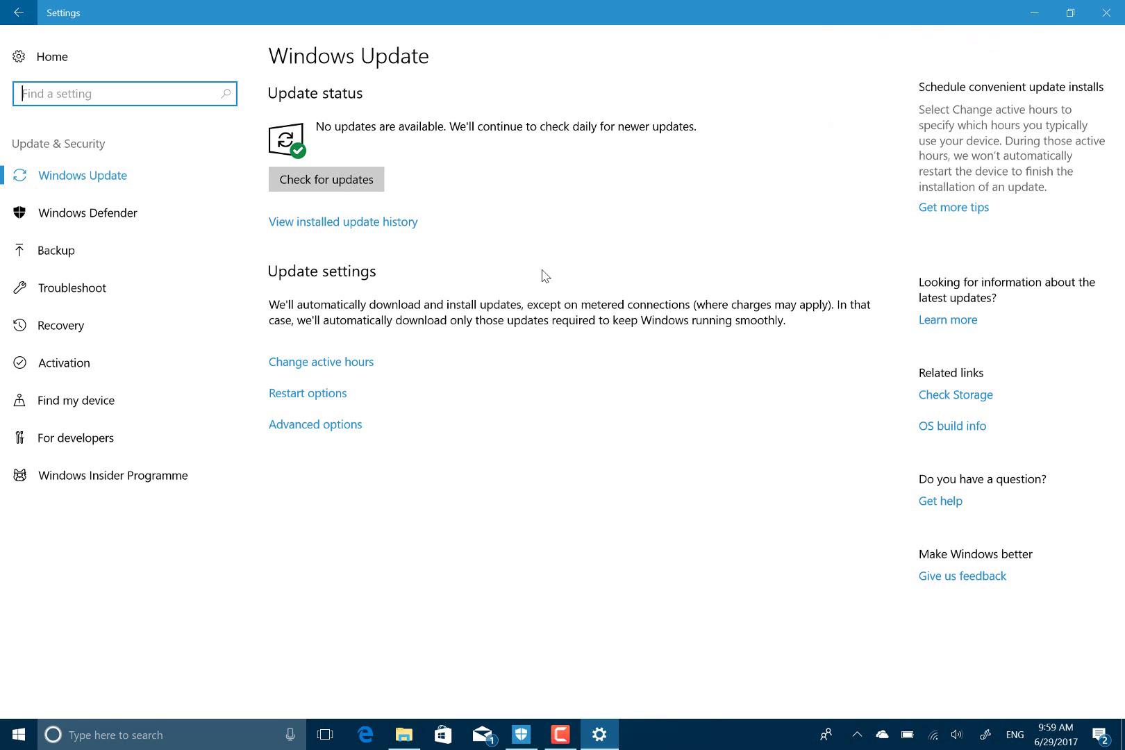
{"action": "left_click", "coordinate": [1025, 14]}
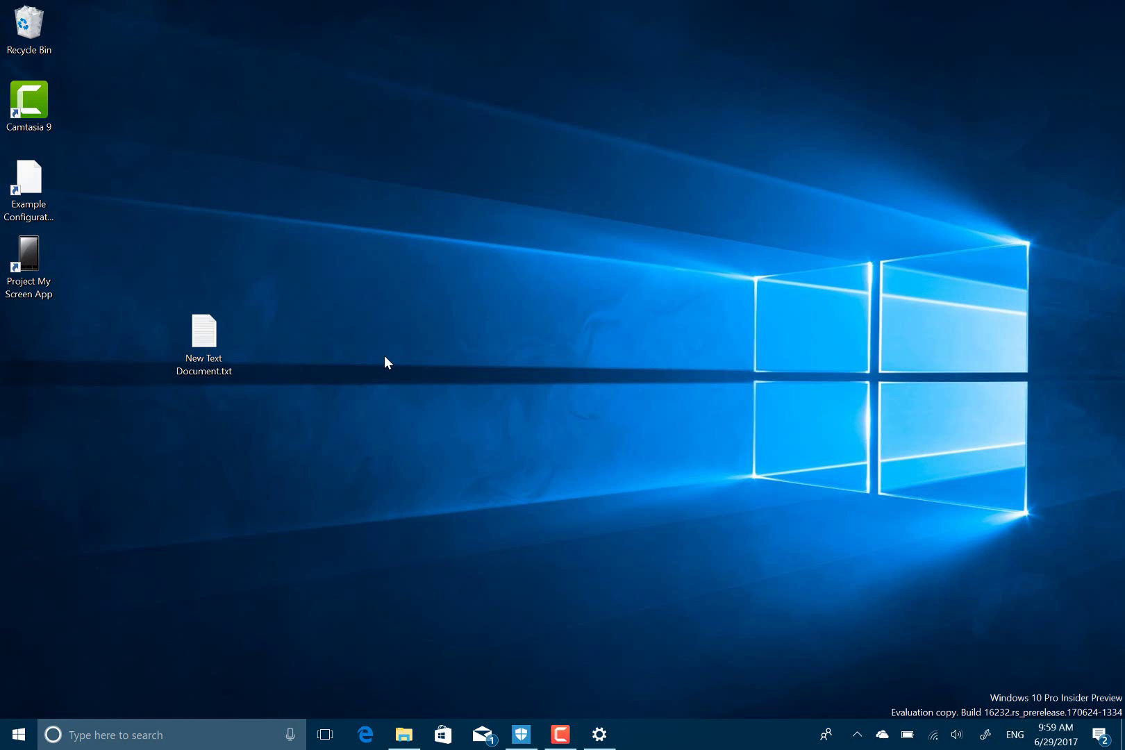
Step: Switch to the Store, view the recent activity under Downloads and updates, and minimise the window
{"action": "left_click", "coordinate": [442, 734]}
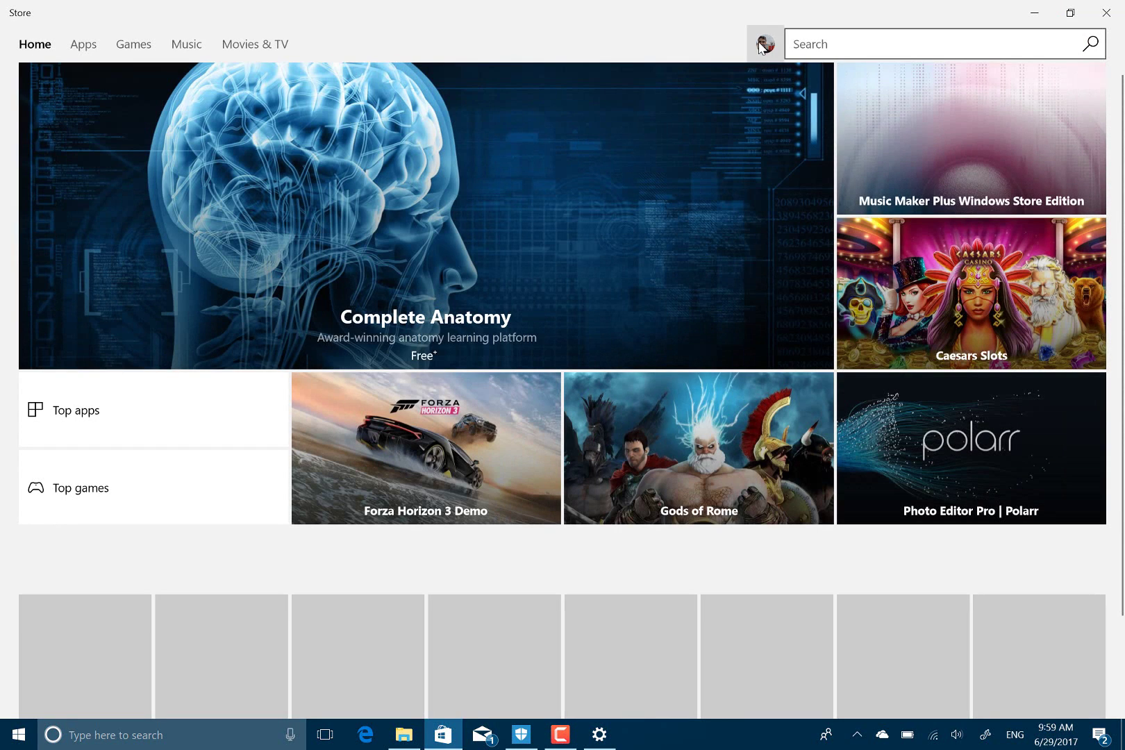
{"action": "left_click", "coordinate": [764, 43]}
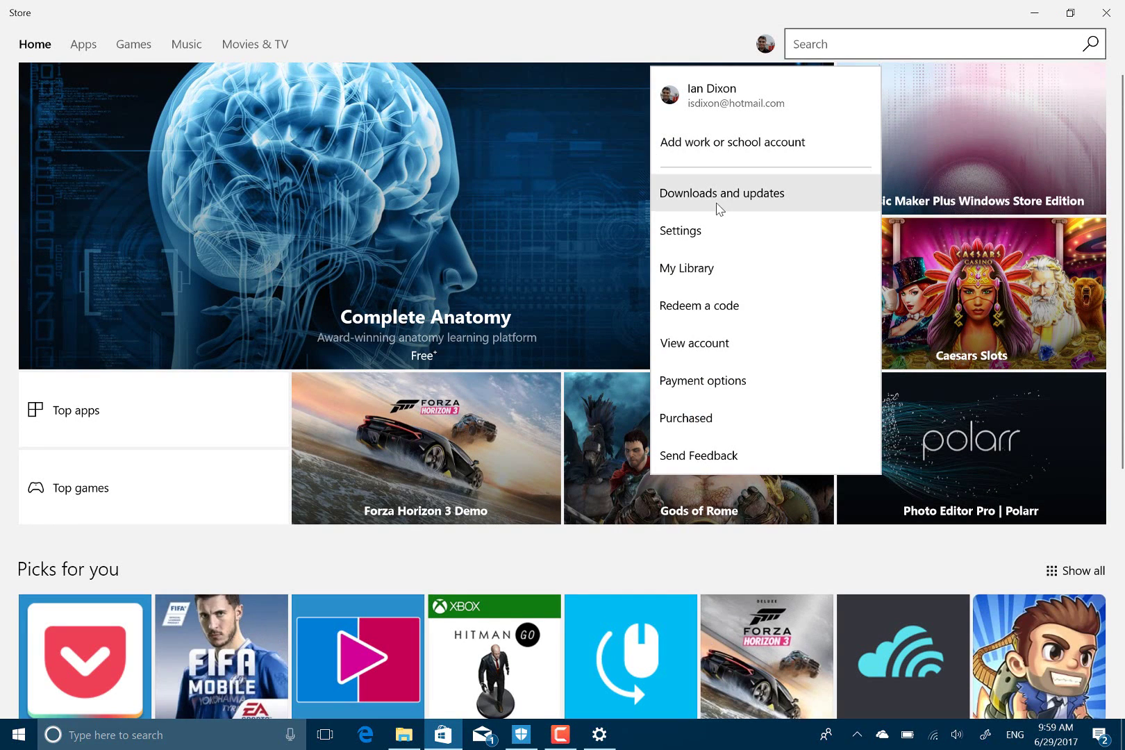
{"action": "left_click", "coordinate": [716, 198]}
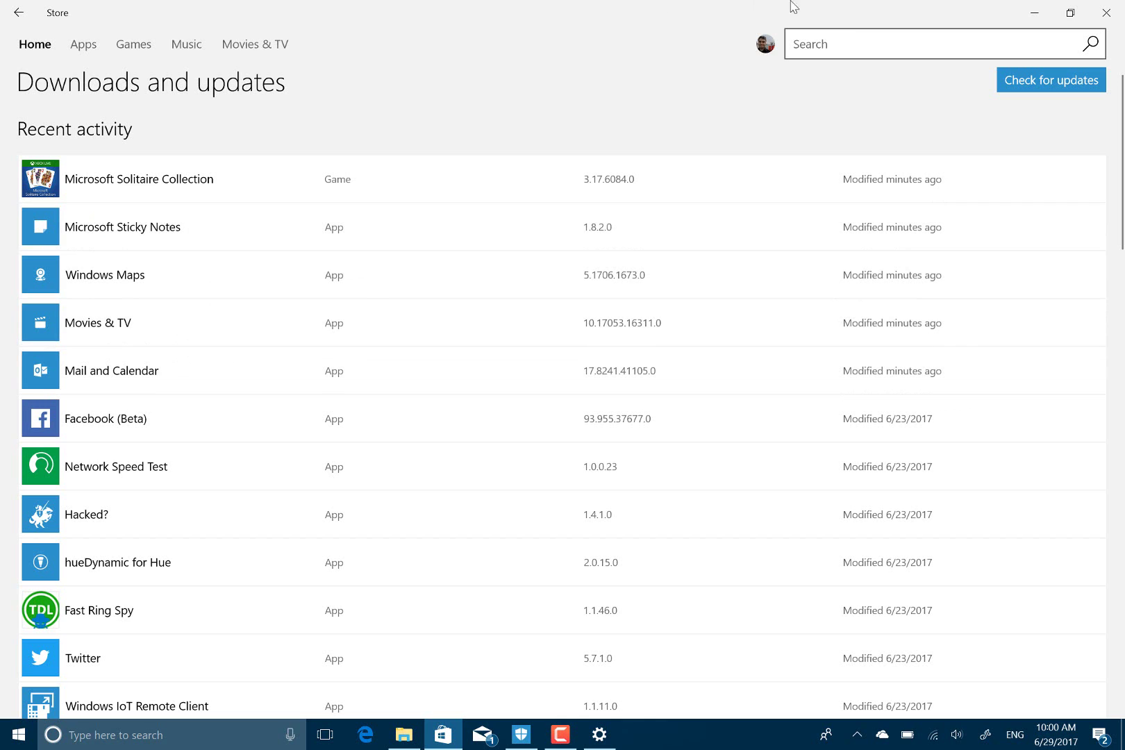
{"action": "left_click", "coordinate": [1047, 11]}
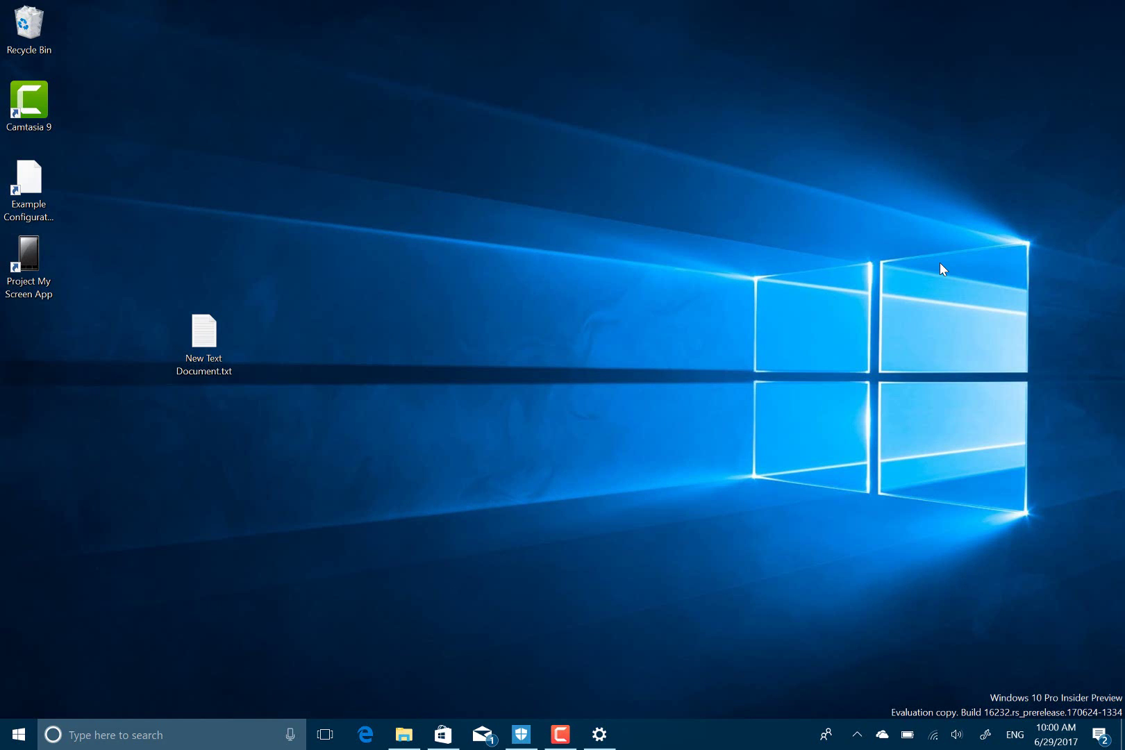
Step: Turn on Controlled folder access in Windows Defender Security Centre and move the window clear of the desktop text file
{"action": "left_click", "coordinate": [857, 737]}
{"action": "left_click", "coordinate": [873, 703]}
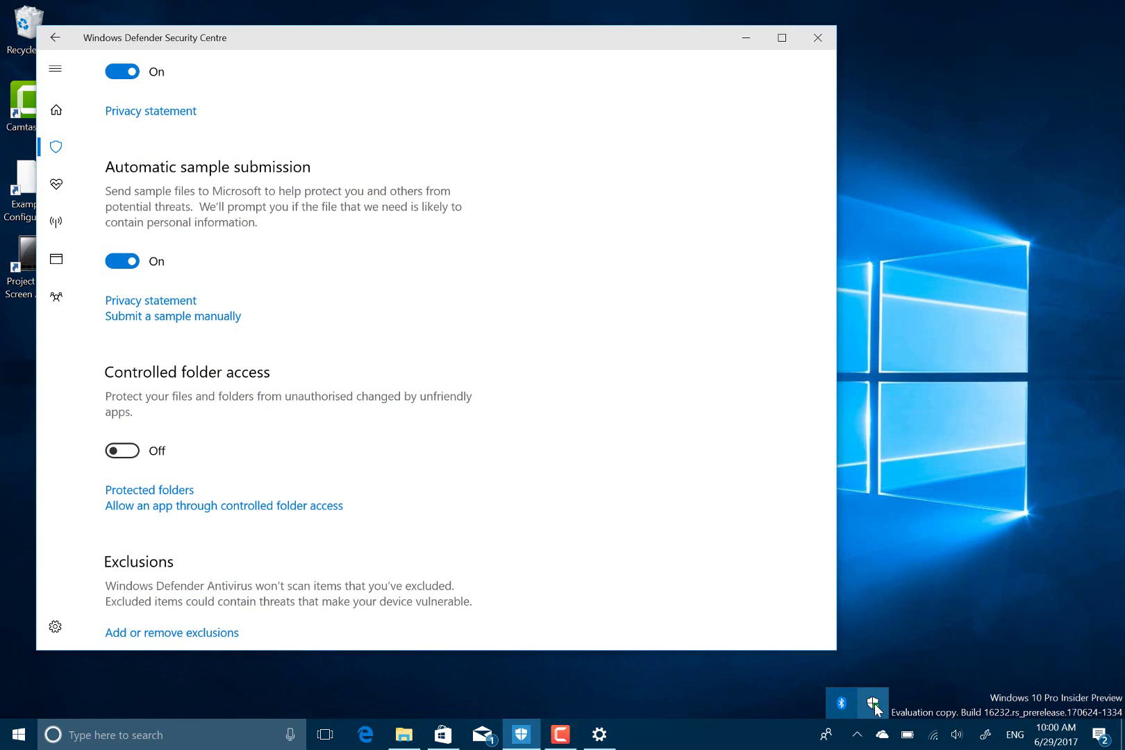
{"action": "scroll", "coordinate": [402, 388], "scroll_direction": "down", "scroll_amount": 5}
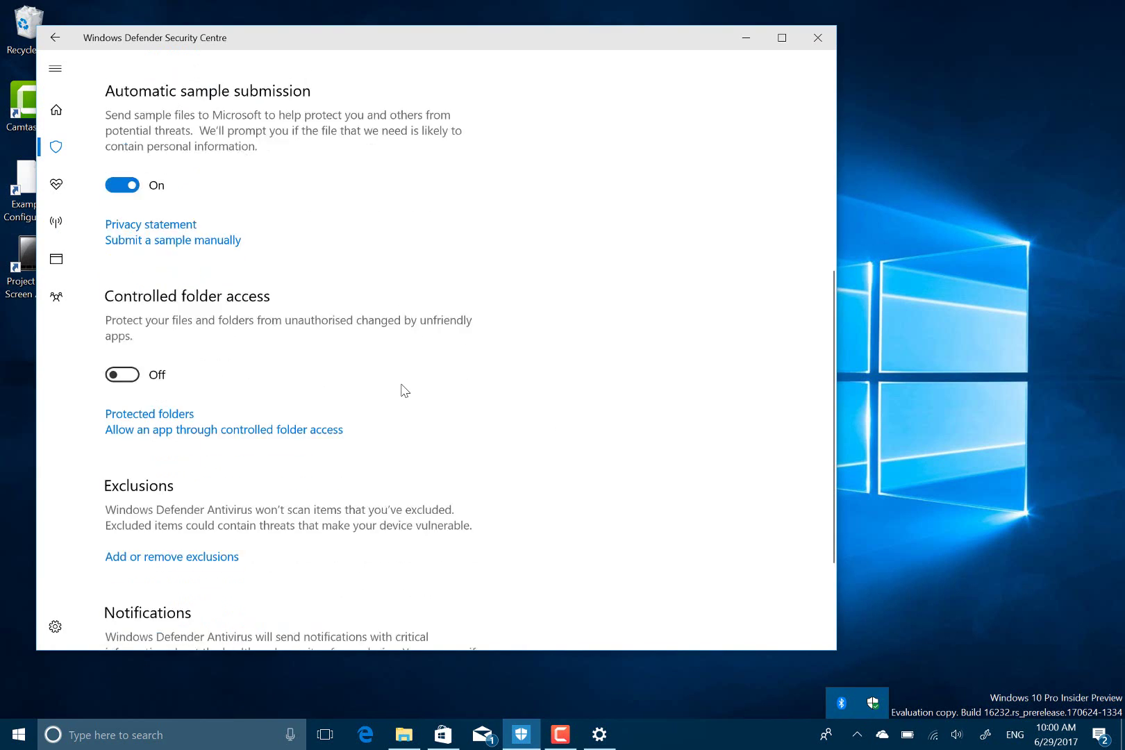
{"action": "scroll", "coordinate": [402, 387], "scroll_direction": "down", "scroll_amount": 1}
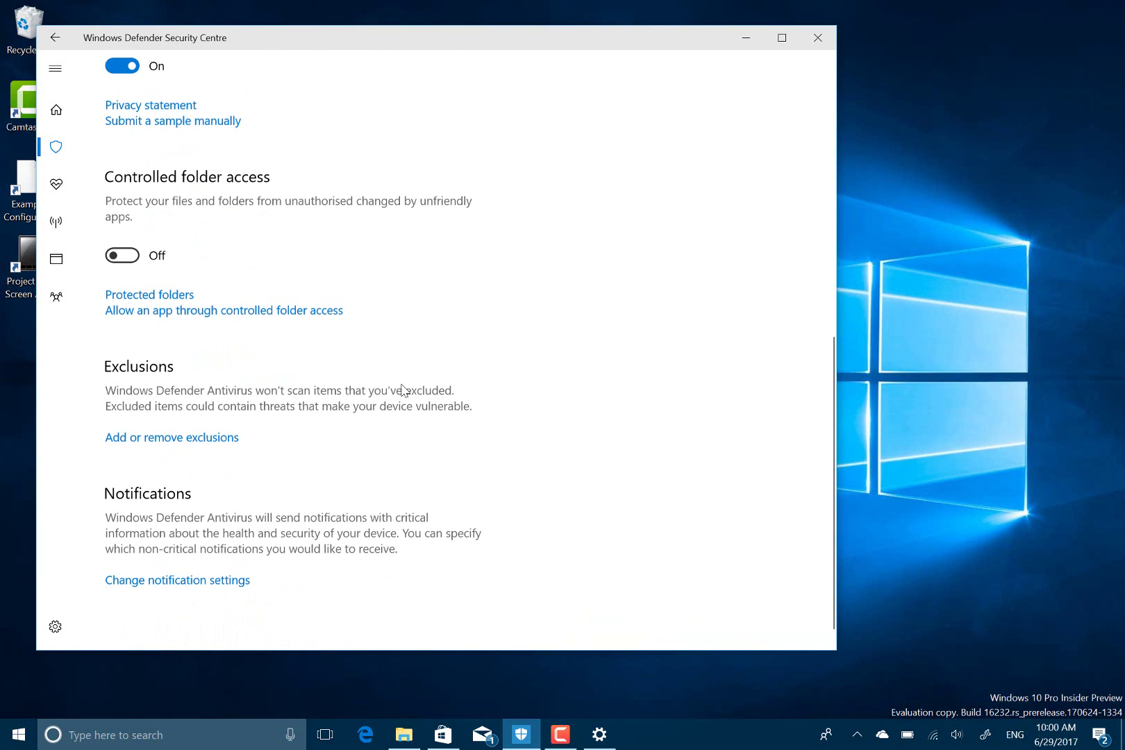
{"action": "left_click", "coordinate": [135, 258]}
{"action": "left_click_drag", "start_coordinate": [309, 43], "coordinate": [584, 81]}
Step: Open New Text Document.txt from the desktop in Notepad and save it with the text "1"
{"action": "double_click", "coordinate": [204, 339]}
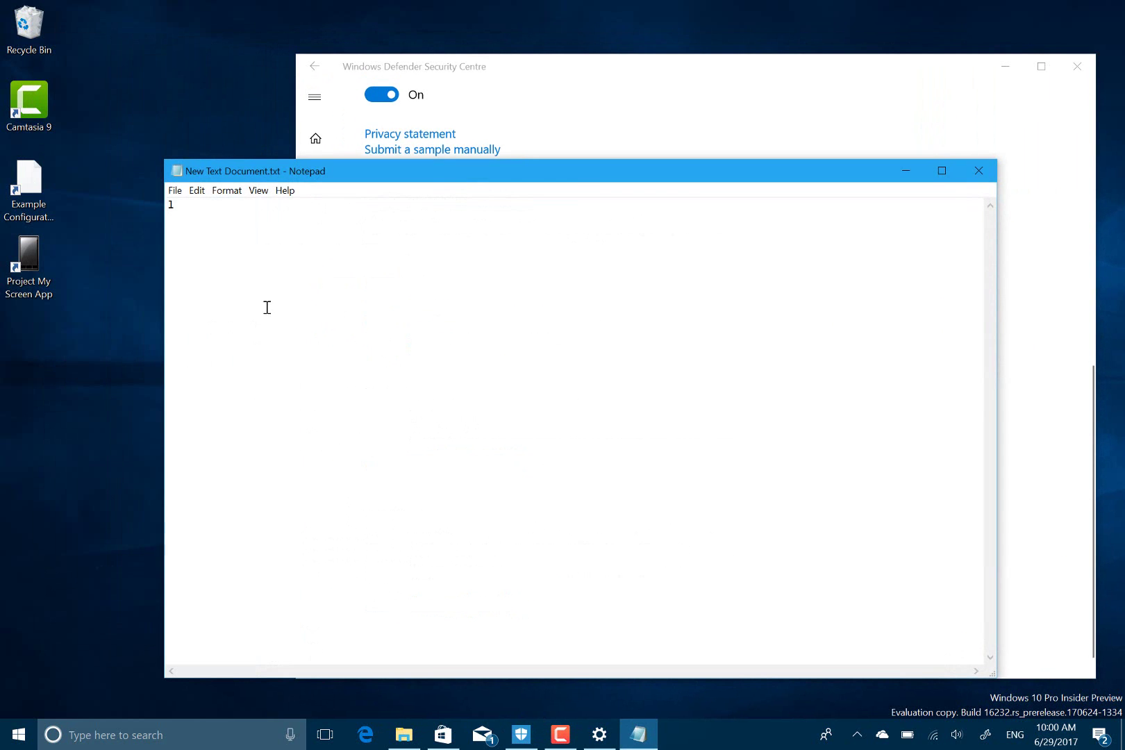
{"action": "left_click", "coordinate": [178, 190]}
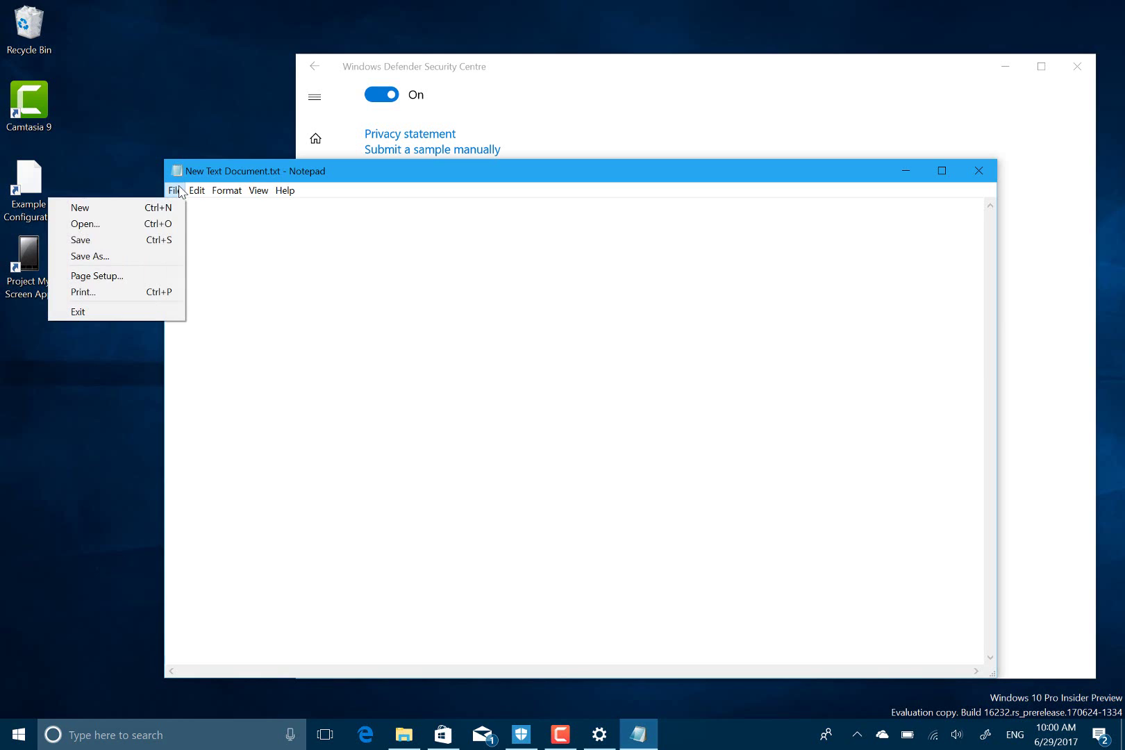
{"action": "left_click", "coordinate": [137, 240]}
{"action": "type", "text": "1"}
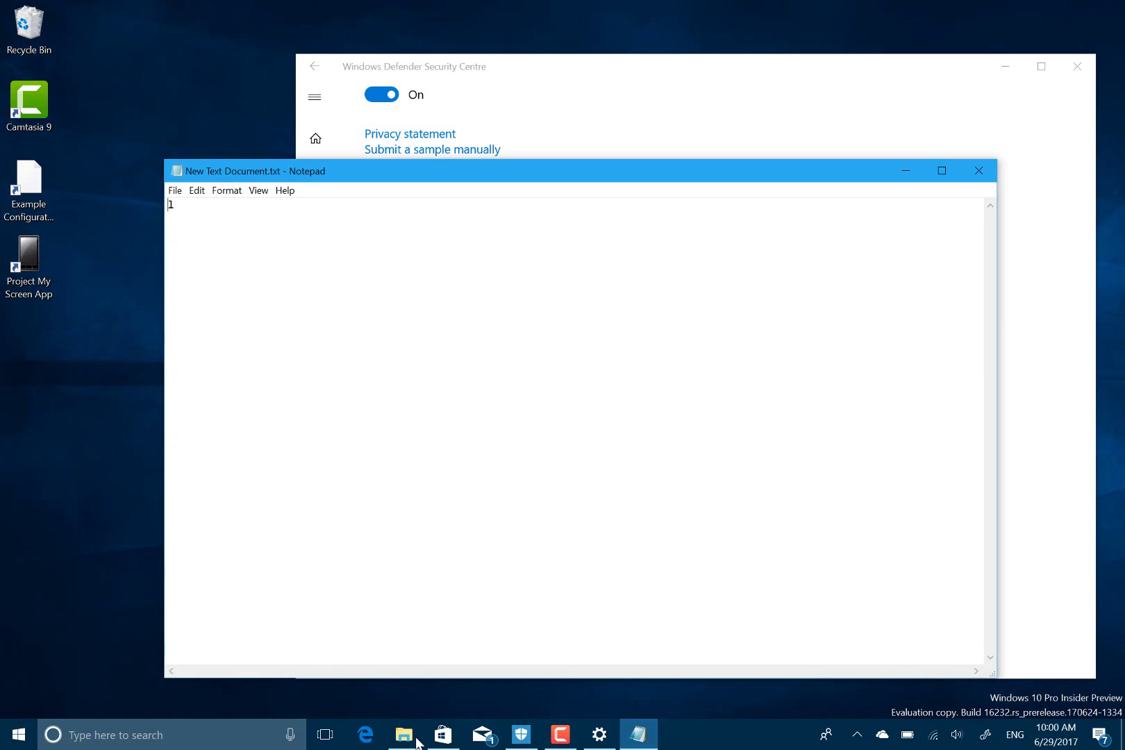
Step: Open test.txt from the Protected Folder inside Documents and enter the text "test"
{"action": "left_click", "coordinate": [405, 735]}
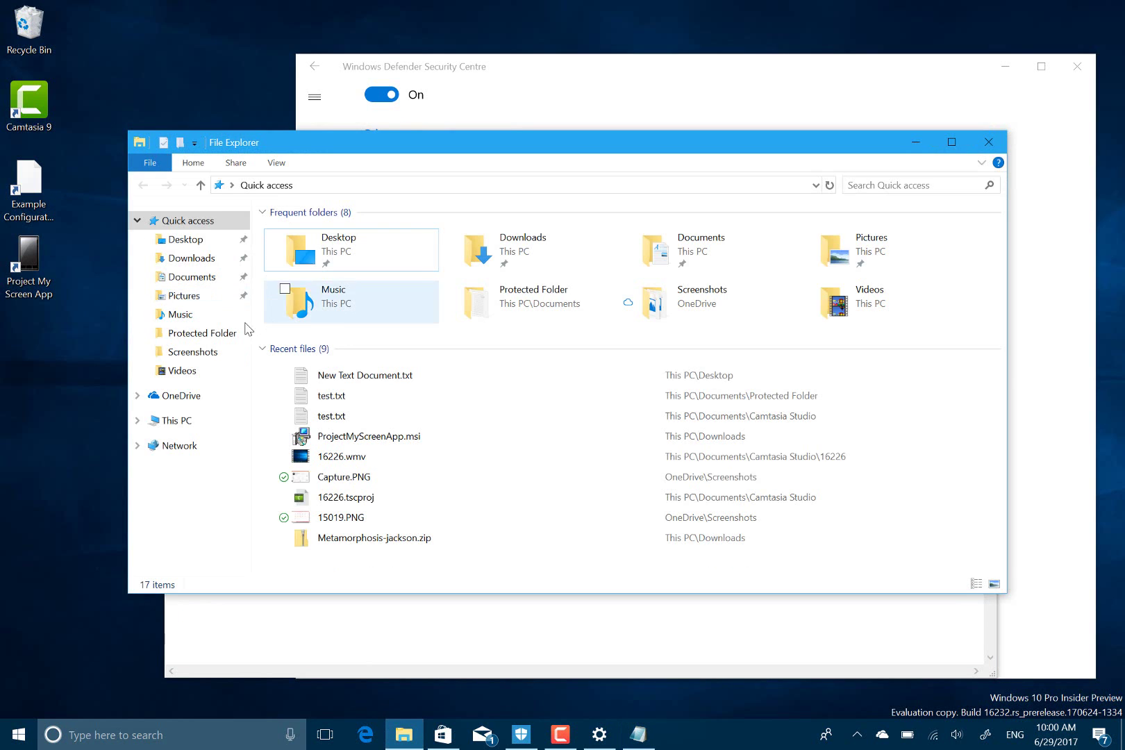
{"action": "left_click", "coordinate": [197, 281]}
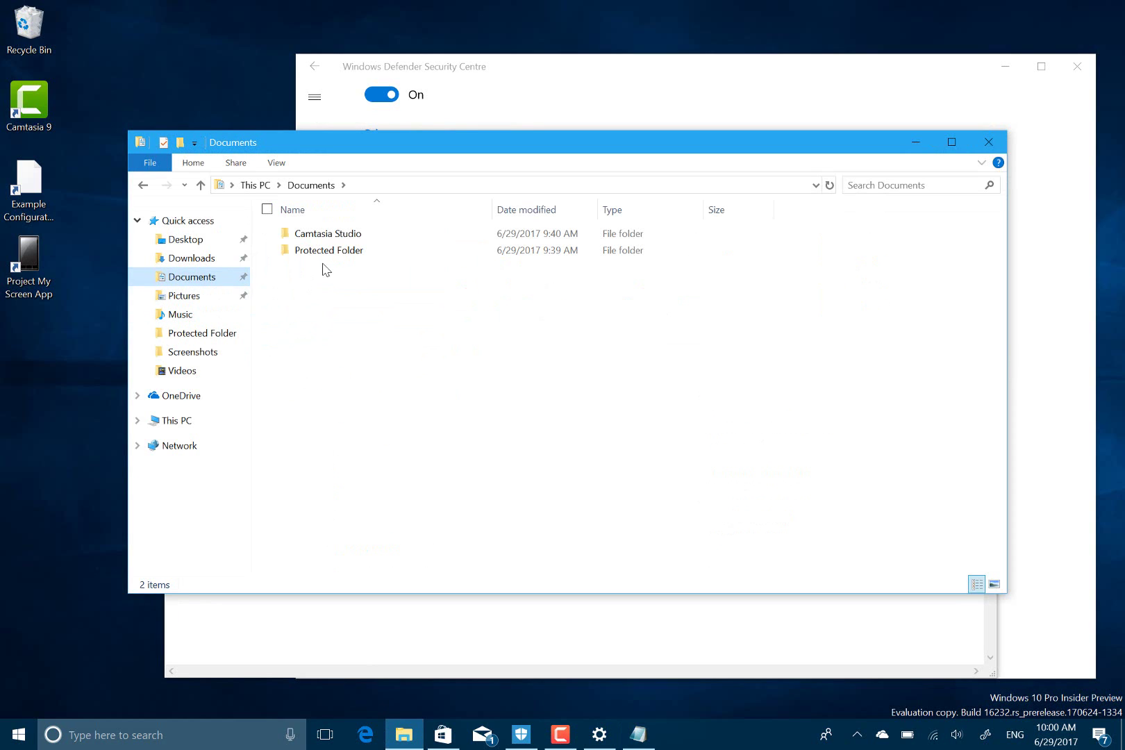
{"action": "double_click", "coordinate": [398, 251]}
{"action": "double_click", "coordinate": [308, 234]}
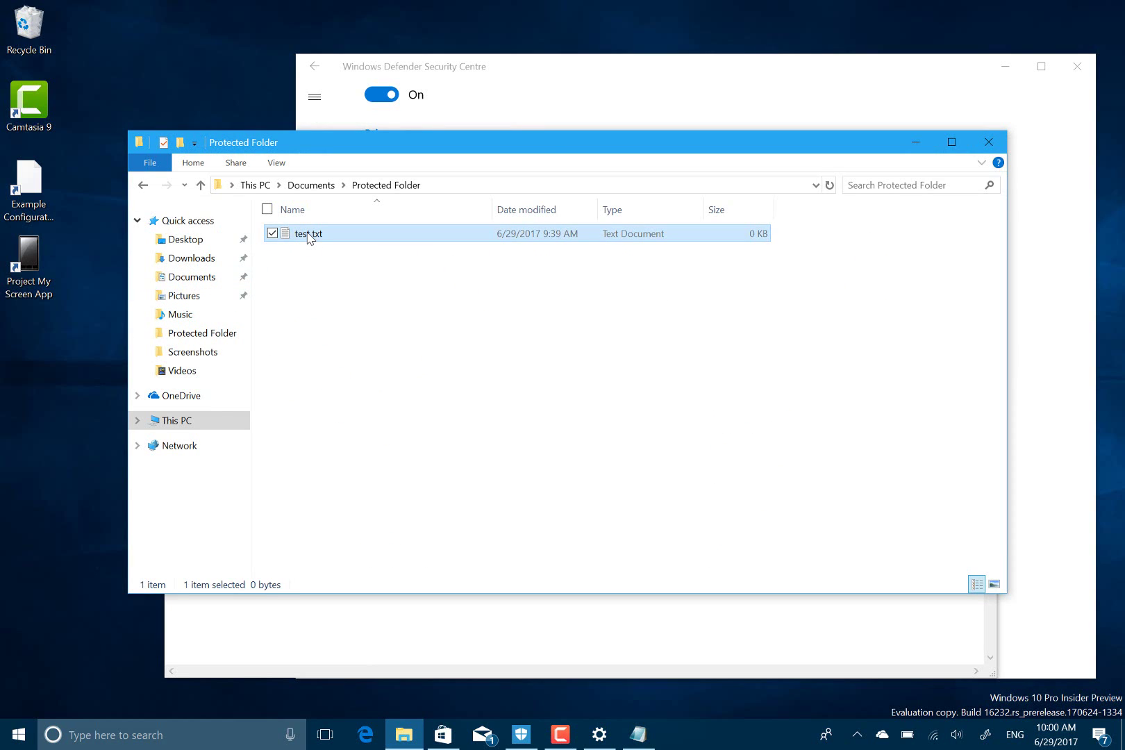
{"action": "type", "text": "test"}
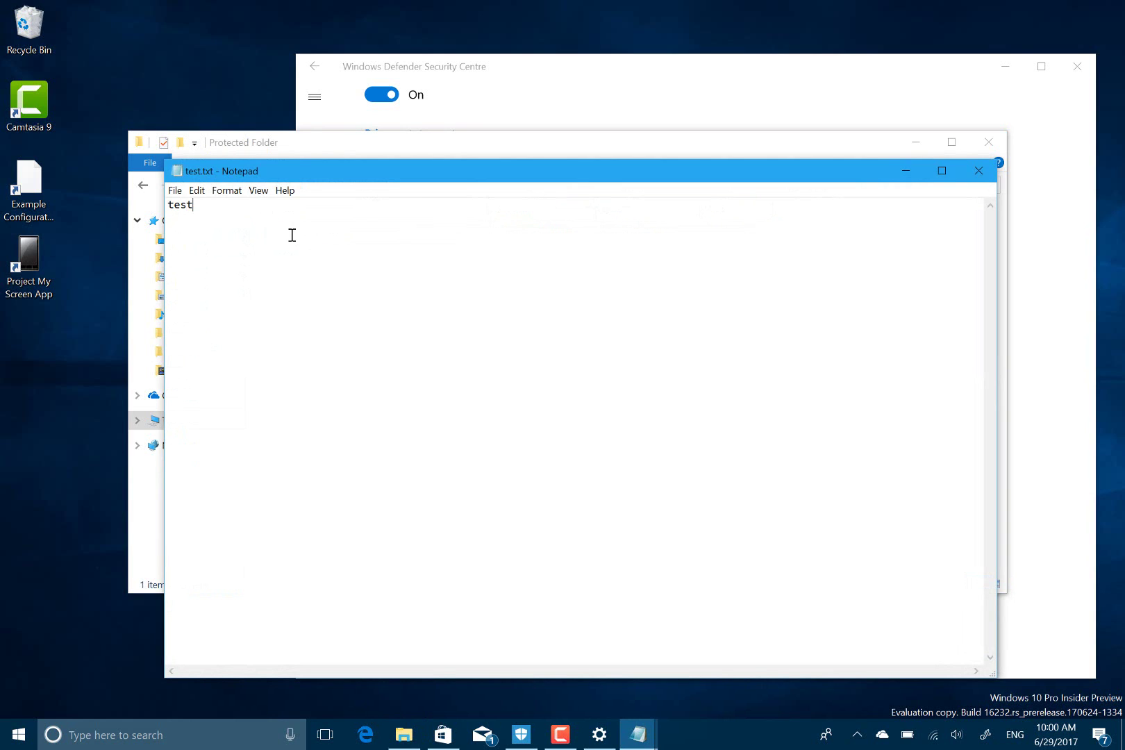
Step: Try to save test.txt in the Protected Folder, cancel the Save As dialog, and start closing the file
{"action": "left_click", "coordinate": [175, 191]}
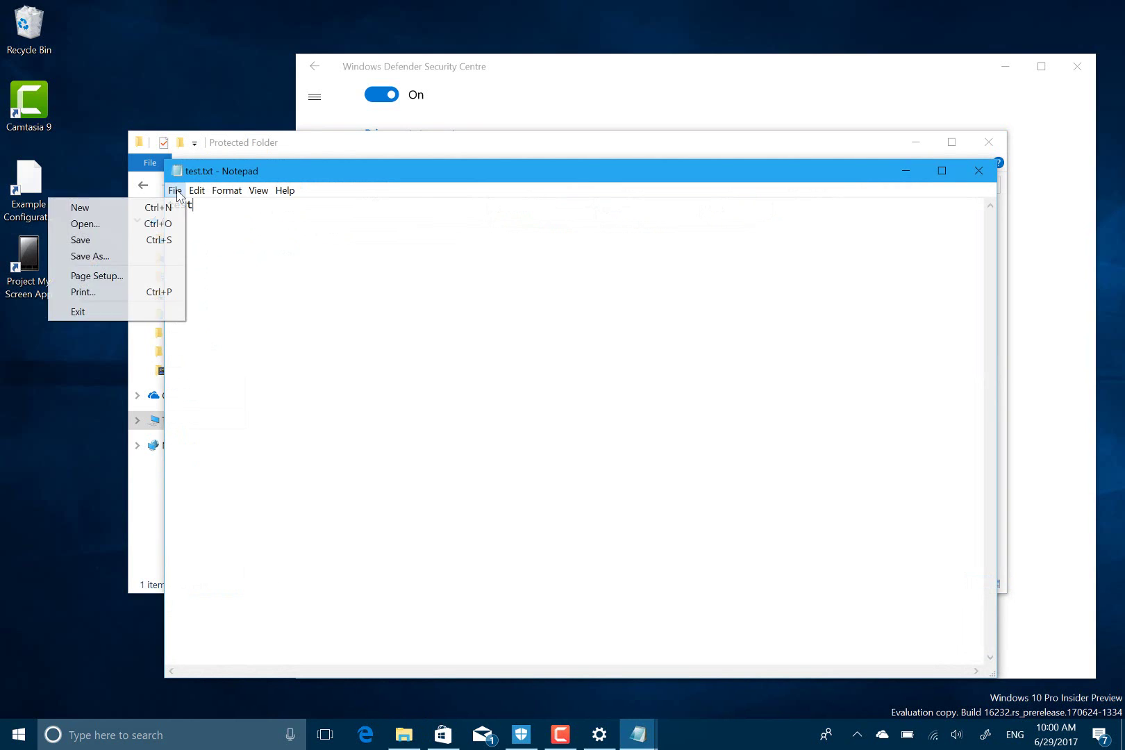
{"action": "left_click", "coordinate": [143, 243]}
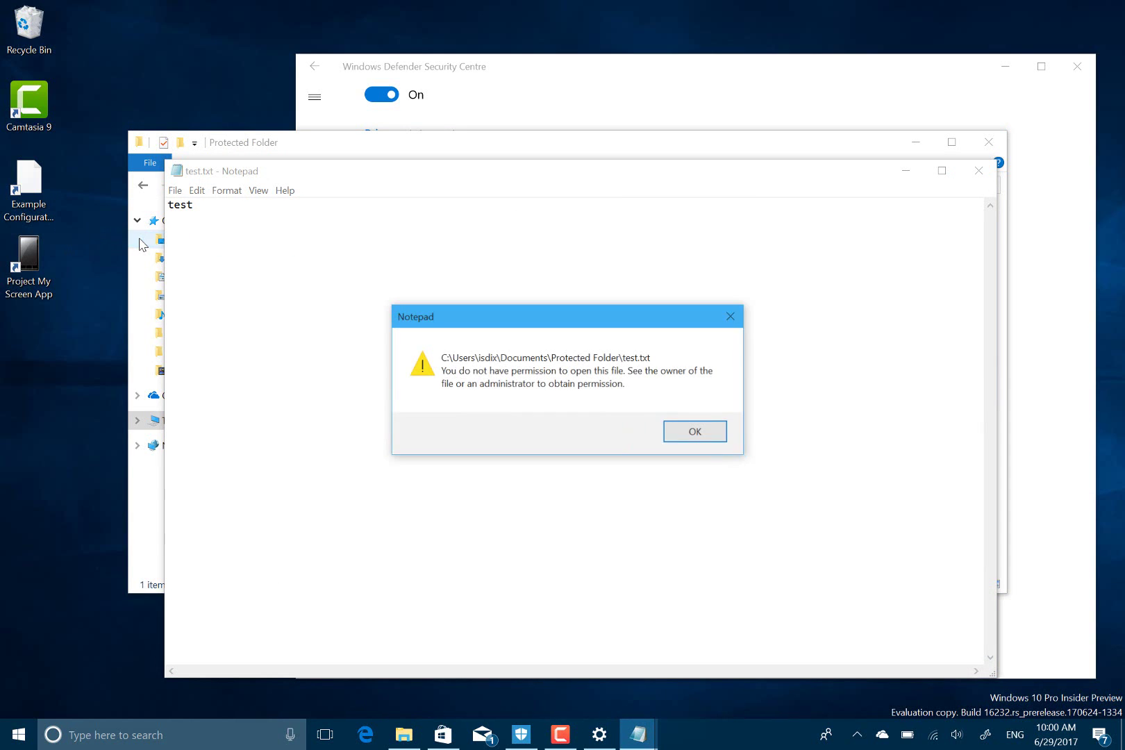
{"action": "left_click", "coordinate": [691, 431]}
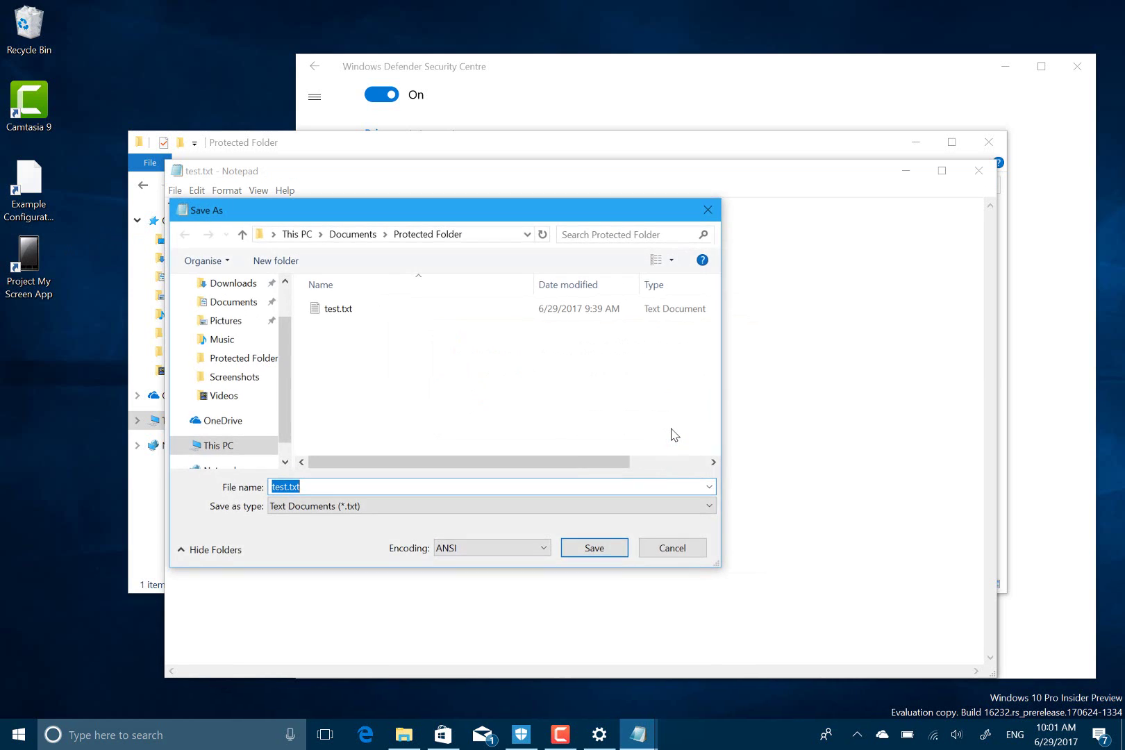
{"action": "left_click", "coordinate": [672, 549]}
{"action": "left_click", "coordinate": [978, 170]}
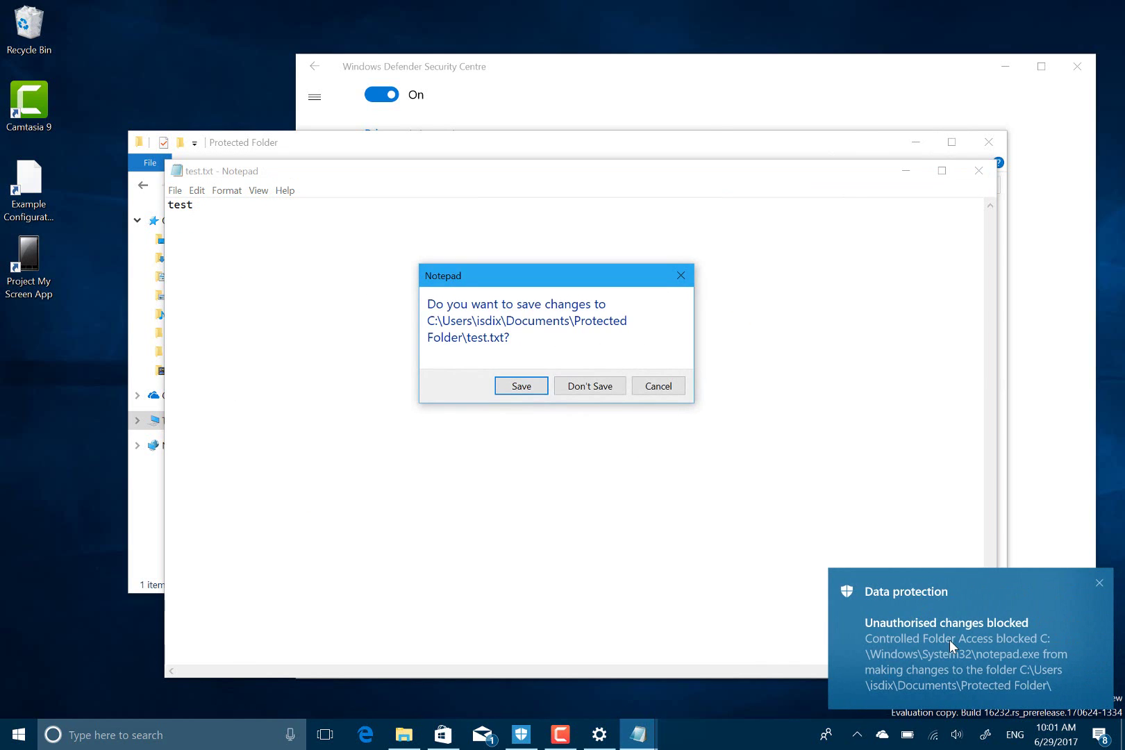
Step: Return to Windows Defender Security Centre and turn off Controlled folder access
{"action": "left_click", "coordinate": [556, 99]}
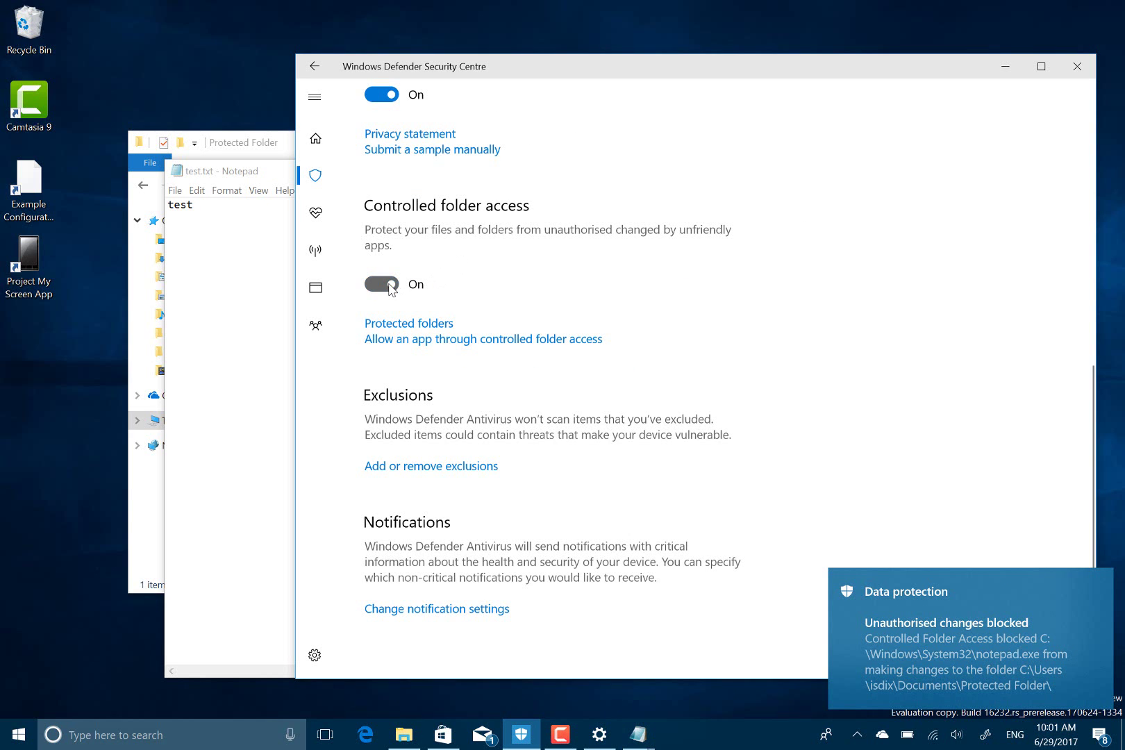
{"action": "left_click", "coordinate": [391, 285]}
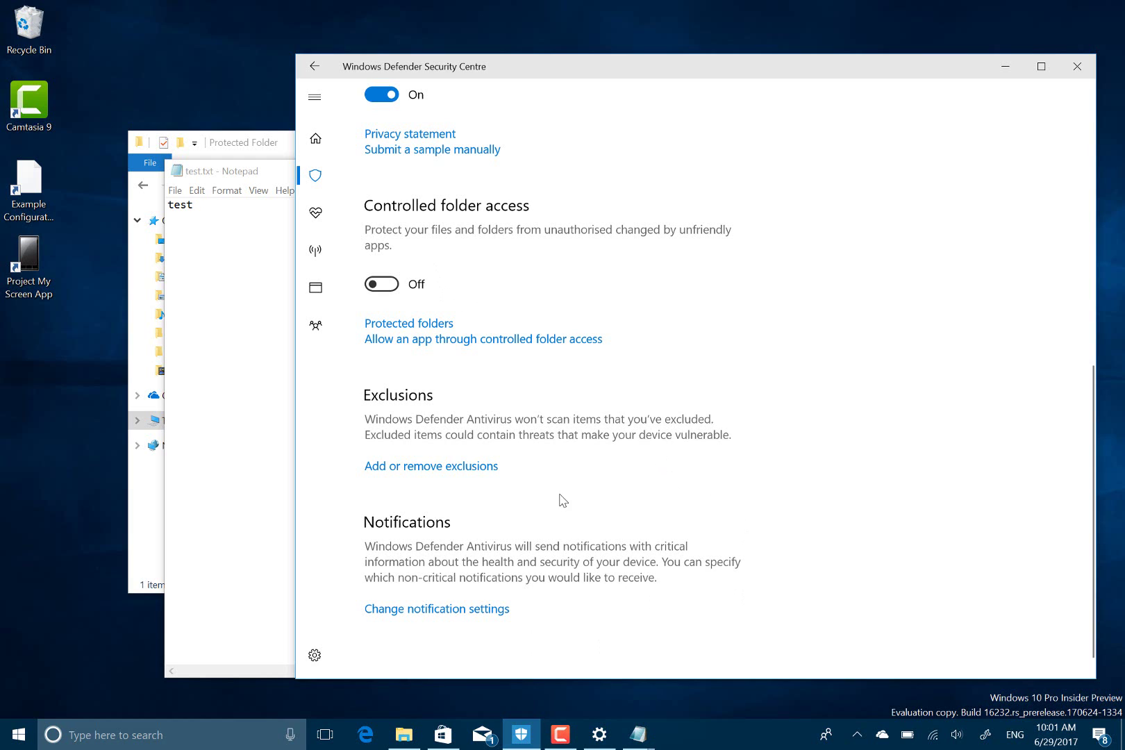
Step: View how to add an allowed app through controlled folder access, cancel the file selection, and return to the protection settings
{"action": "left_click", "coordinate": [421, 345]}
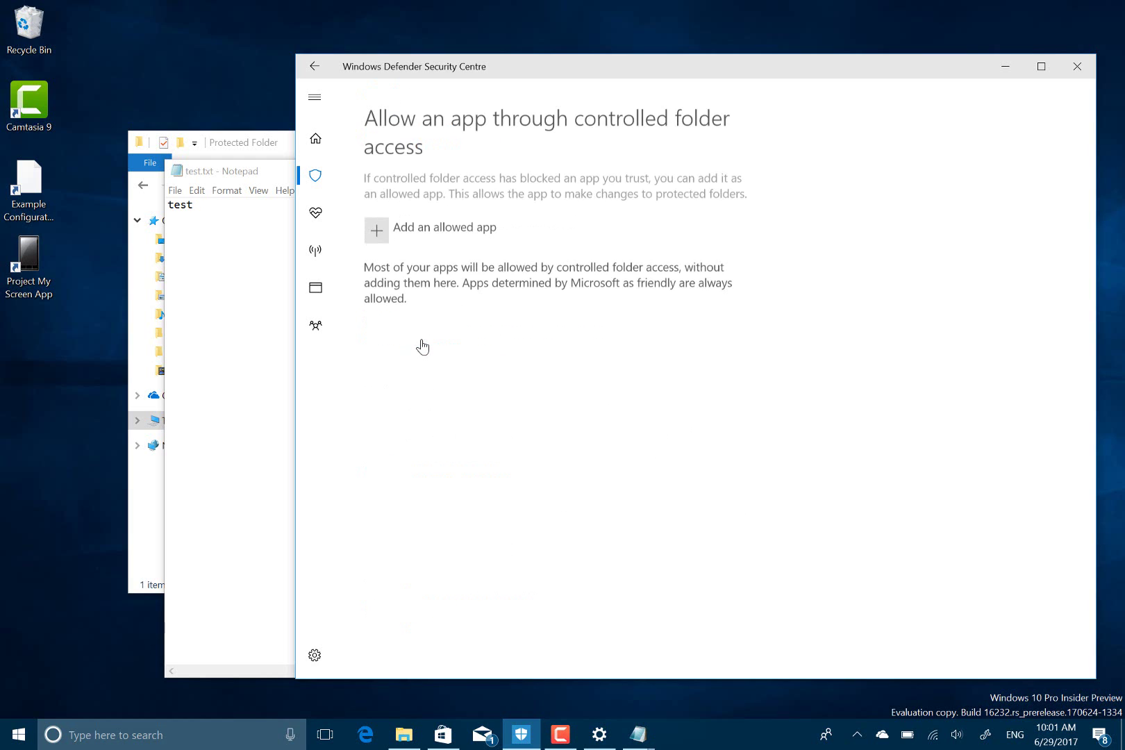
{"action": "left_click", "coordinate": [375, 224]}
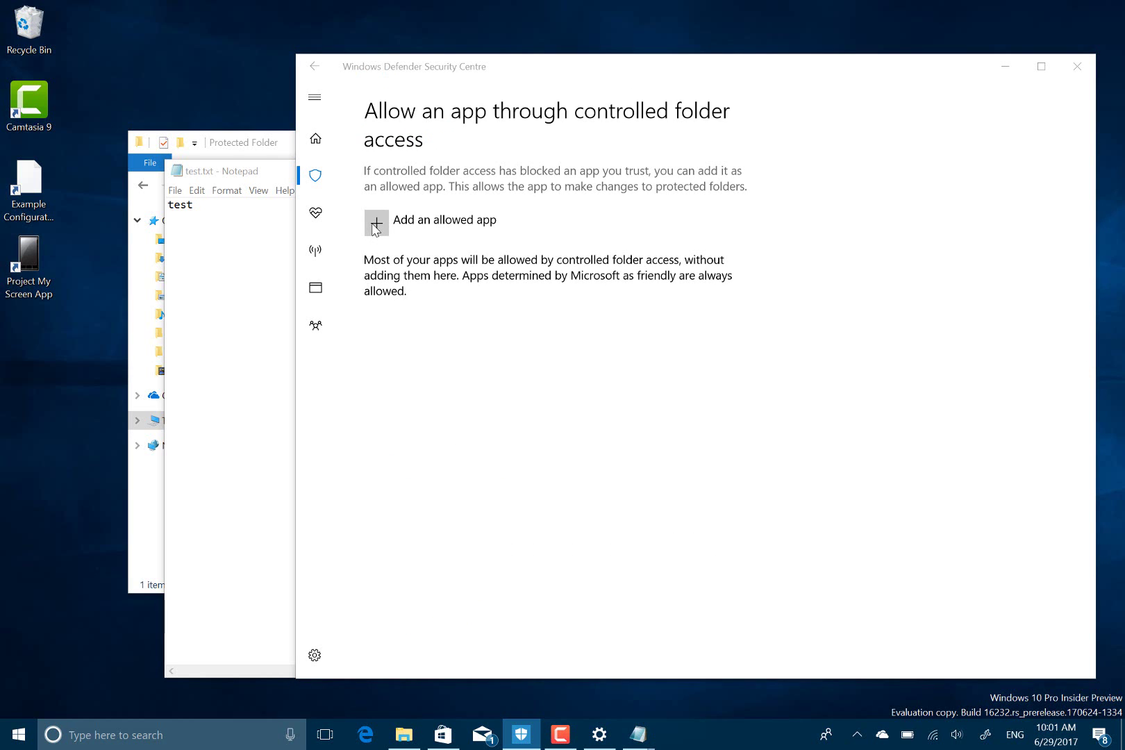
{"action": "left_click", "coordinate": [804, 409]}
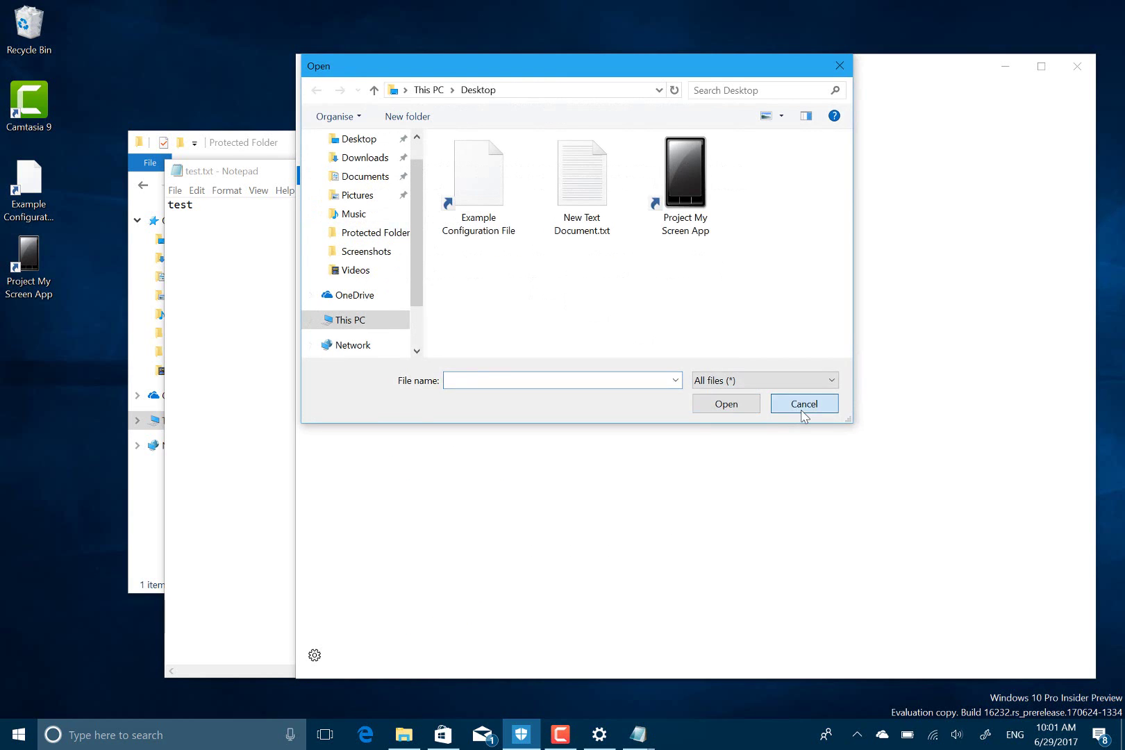
{"action": "left_click", "coordinate": [315, 66]}
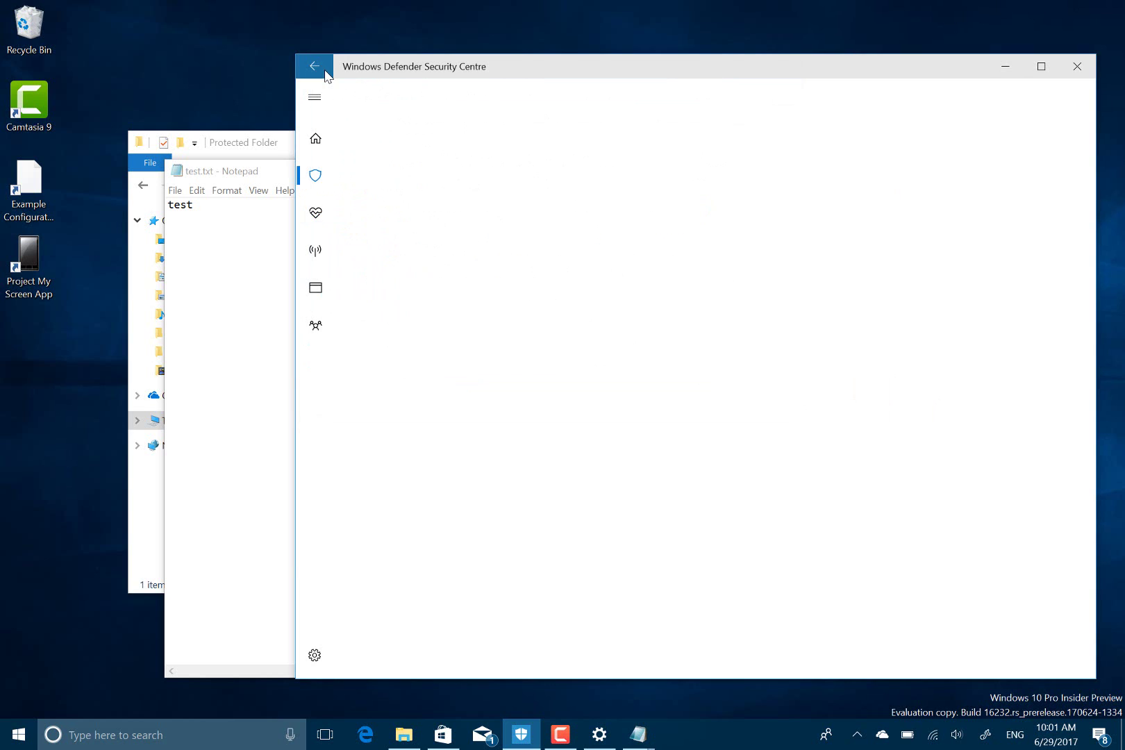
Step: Review the real-time protection, cloud-delivered protection, automatic sample submission and controlled folder access settings
{"action": "scroll", "coordinate": [485, 441], "scroll_direction": "down", "scroll_amount": 5}
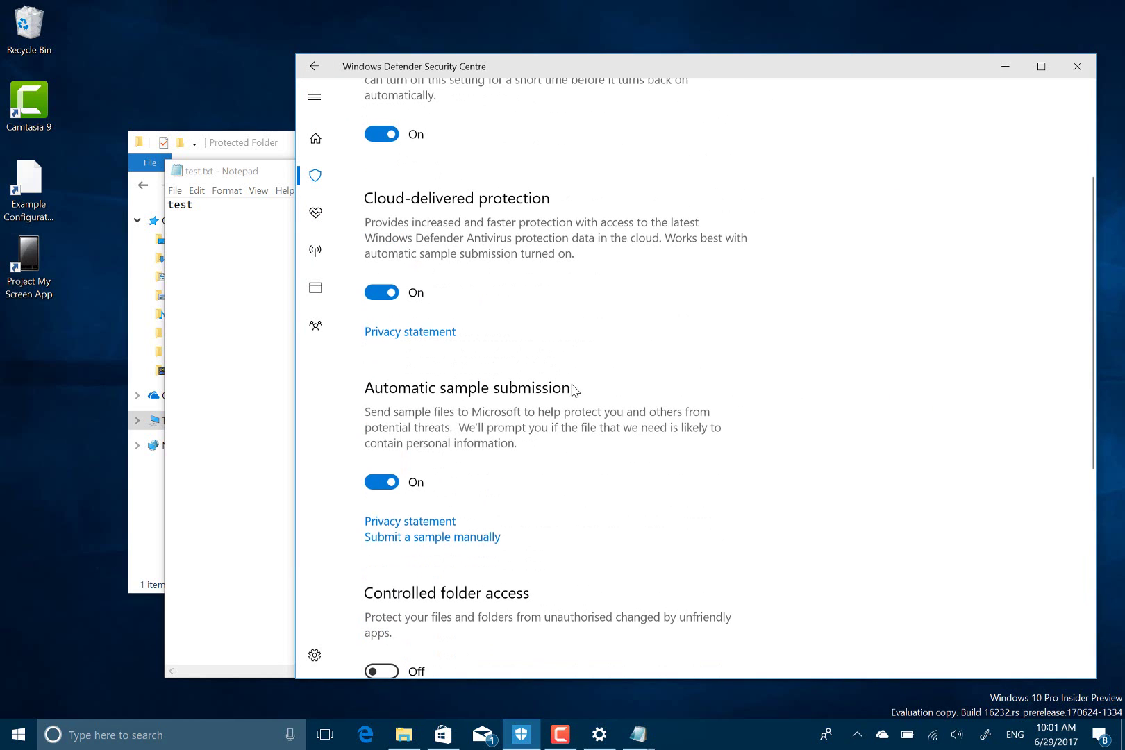
{"action": "scroll", "coordinate": [488, 295], "scroll_direction": "up", "scroll_amount": 3}
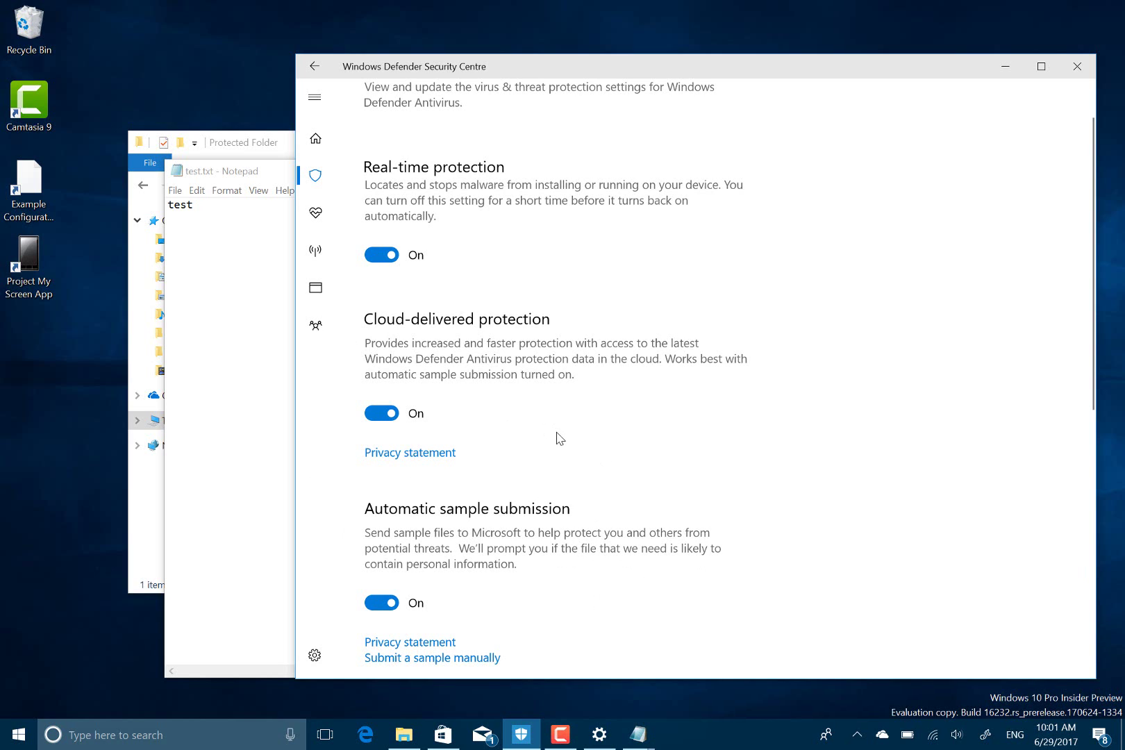
{"action": "left_click", "coordinate": [13, 744]}
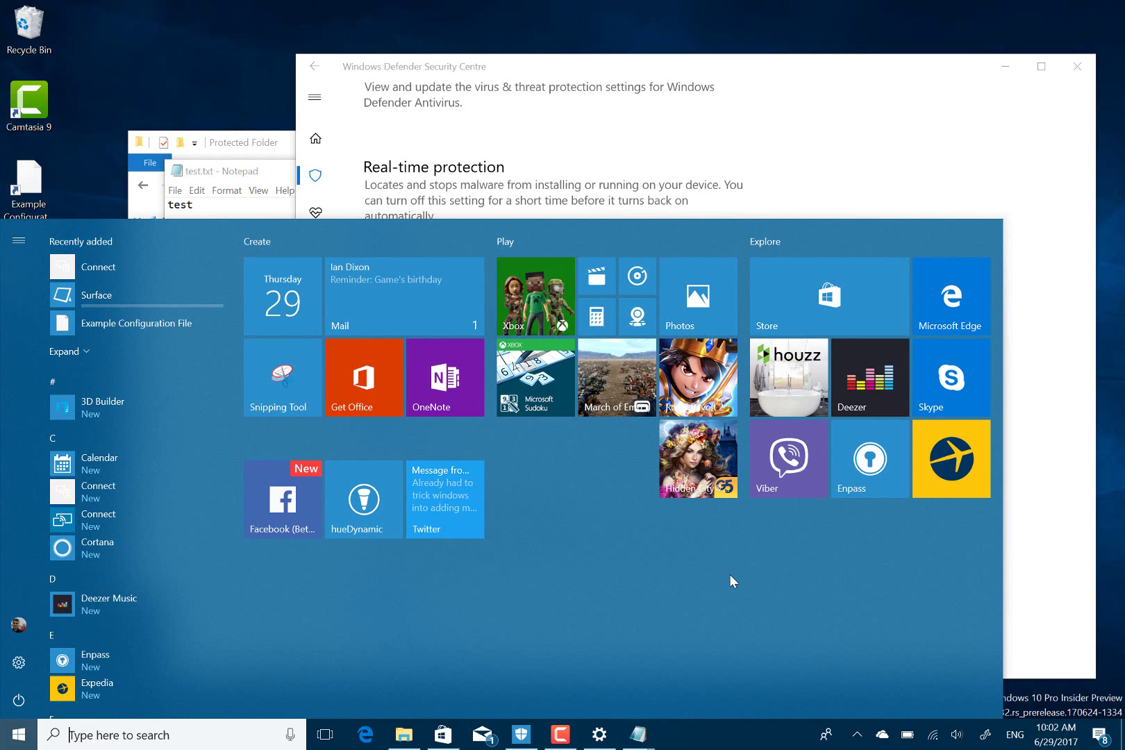
{"action": "left_click", "coordinate": [717, 131]}
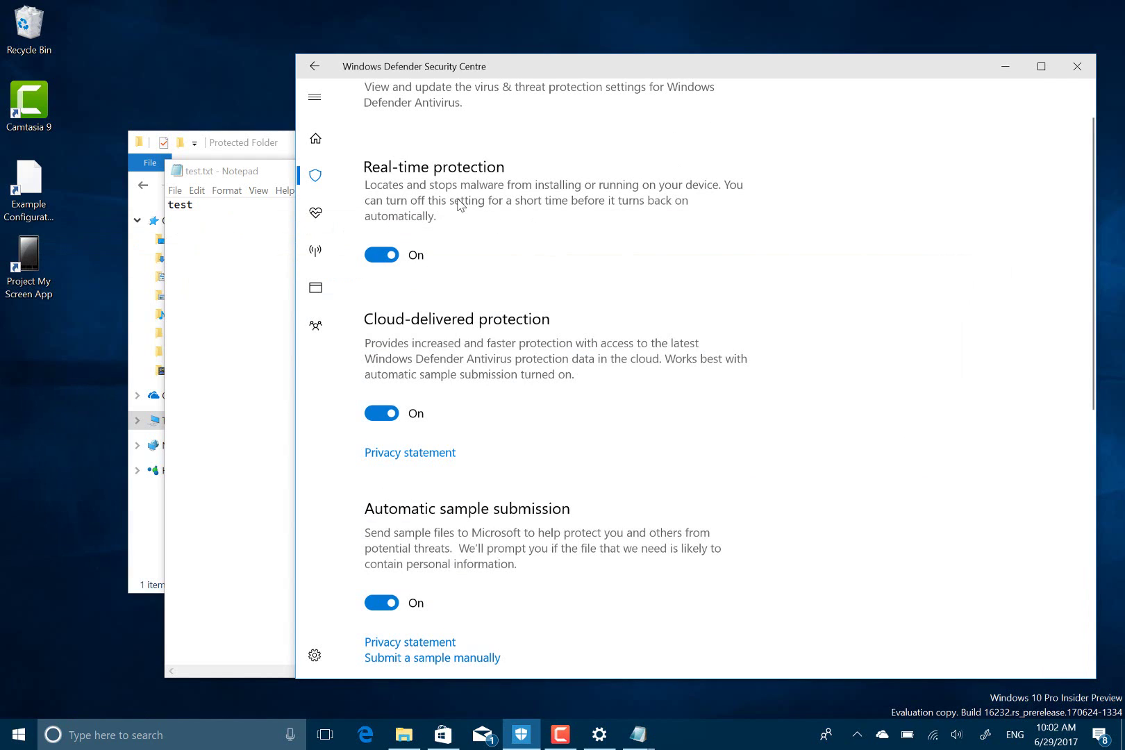
{"action": "scroll", "coordinate": [593, 301], "scroll_direction": "up", "scroll_amount": 2}
{"action": "scroll", "coordinate": [594, 301], "scroll_direction": "down", "scroll_amount": 5}
{"action": "scroll", "coordinate": [594, 301], "scroll_direction": "down", "scroll_amount": 2}
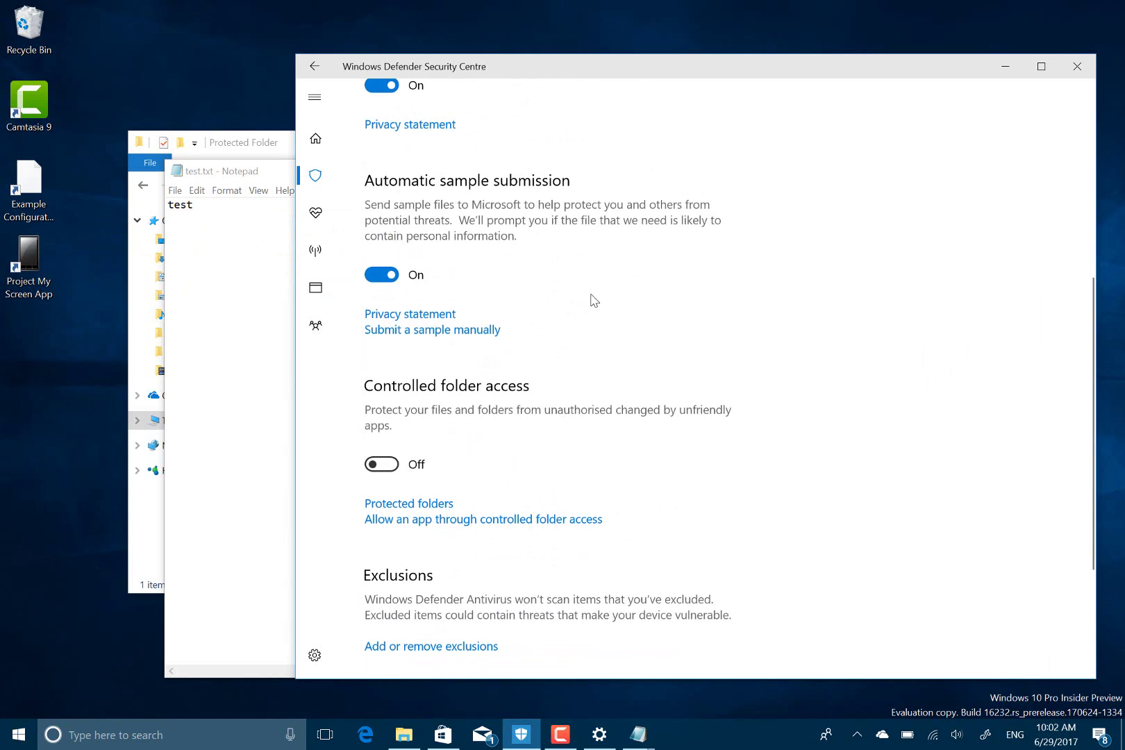